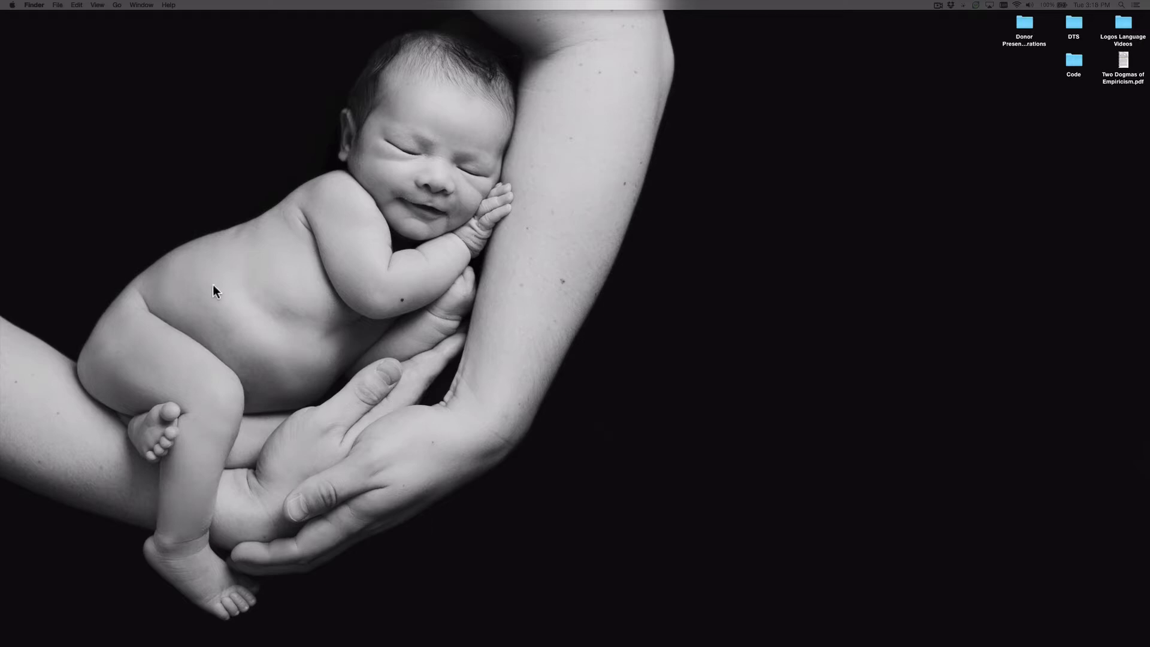
- Launch System Preferences from Spotlight and show the Keyboard pane's Input Sources tab
key("super+space")
type("syst")
key("Return")
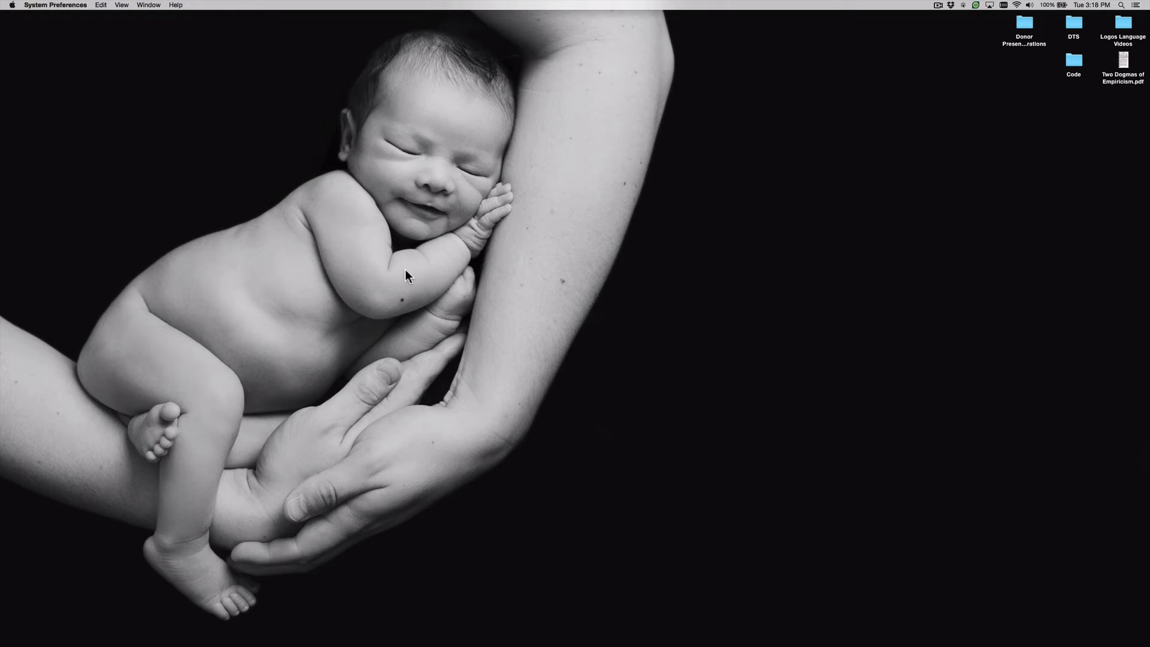
left_click_drag(736, 16, 565, 81)
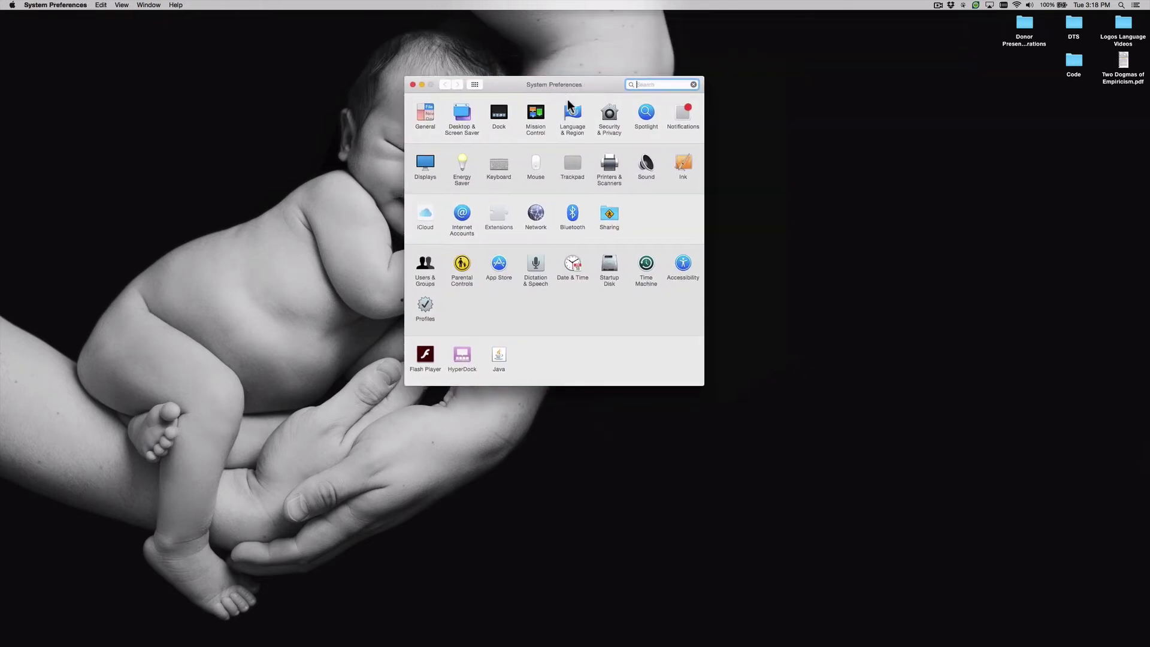
left_click(497, 165)
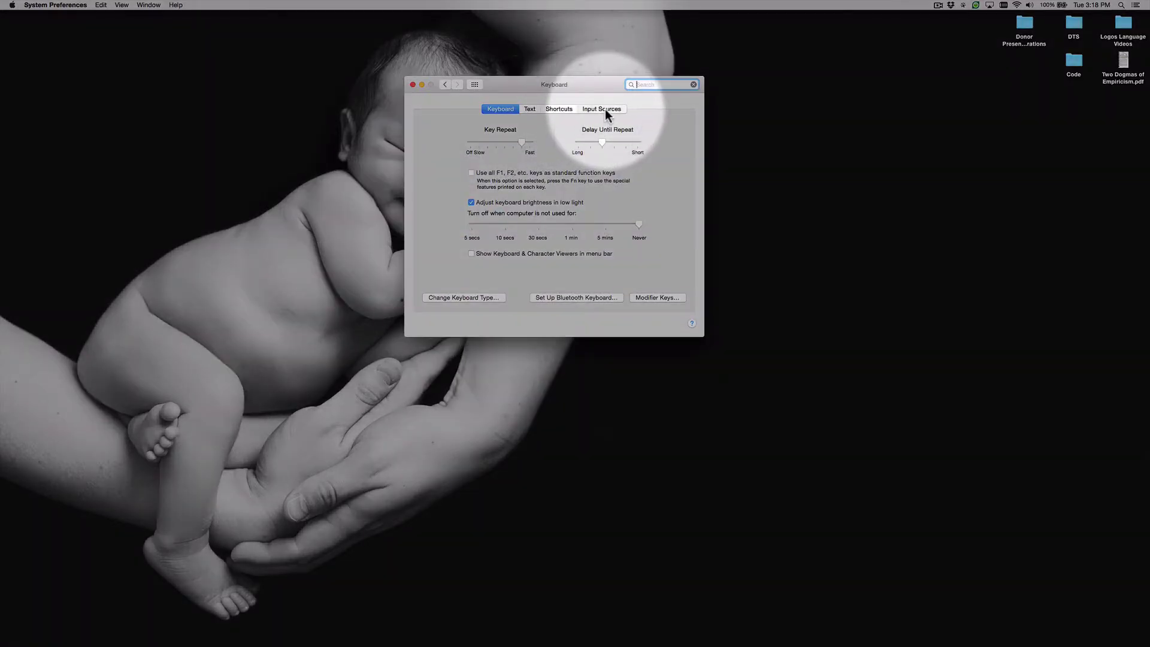
left_click(605, 109)
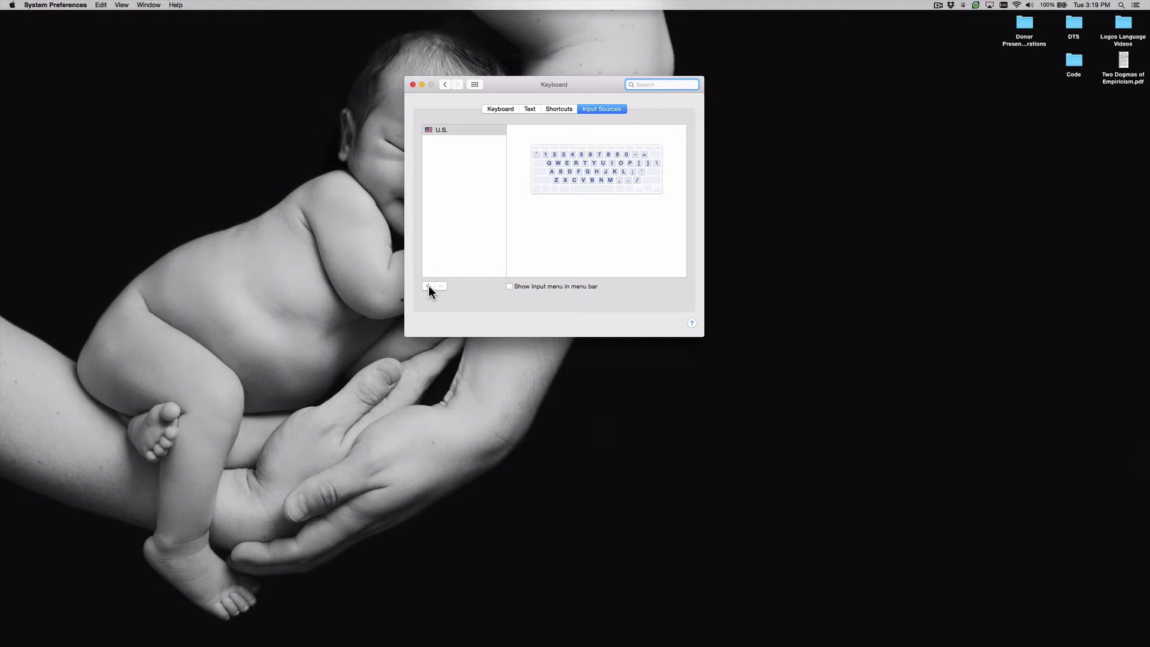
- Add the Greek Polytonic layout from the Greek language list as a new input source
left_click(427, 285)
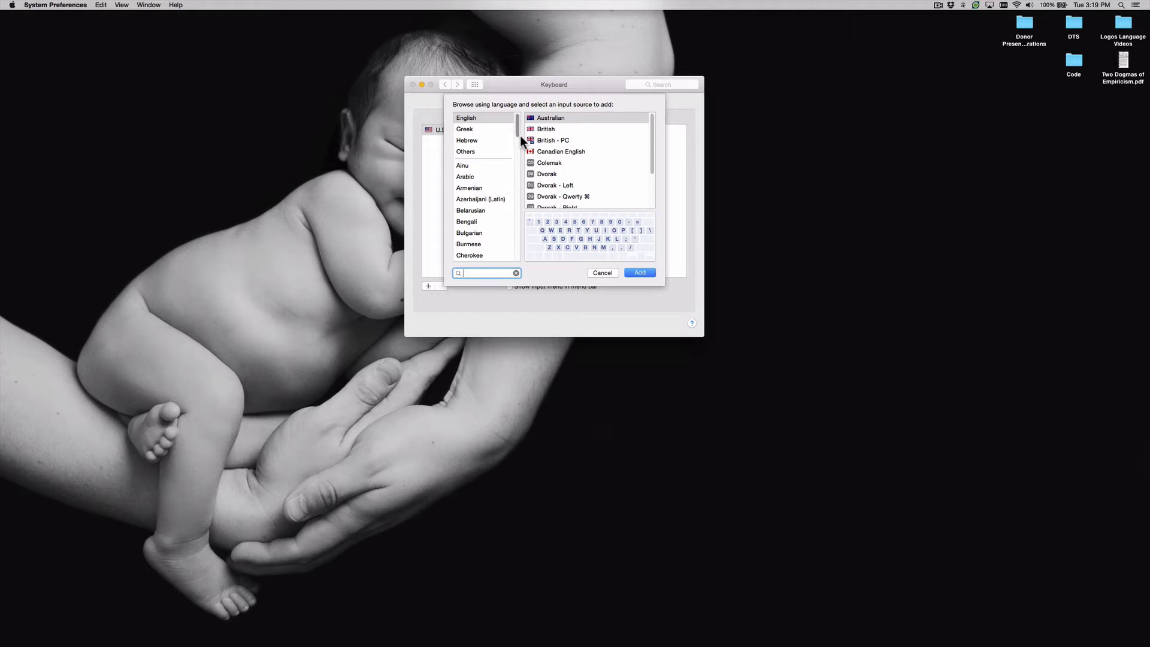
scroll(519, 131, "down", 2)
scroll(519, 130, "down", 3)
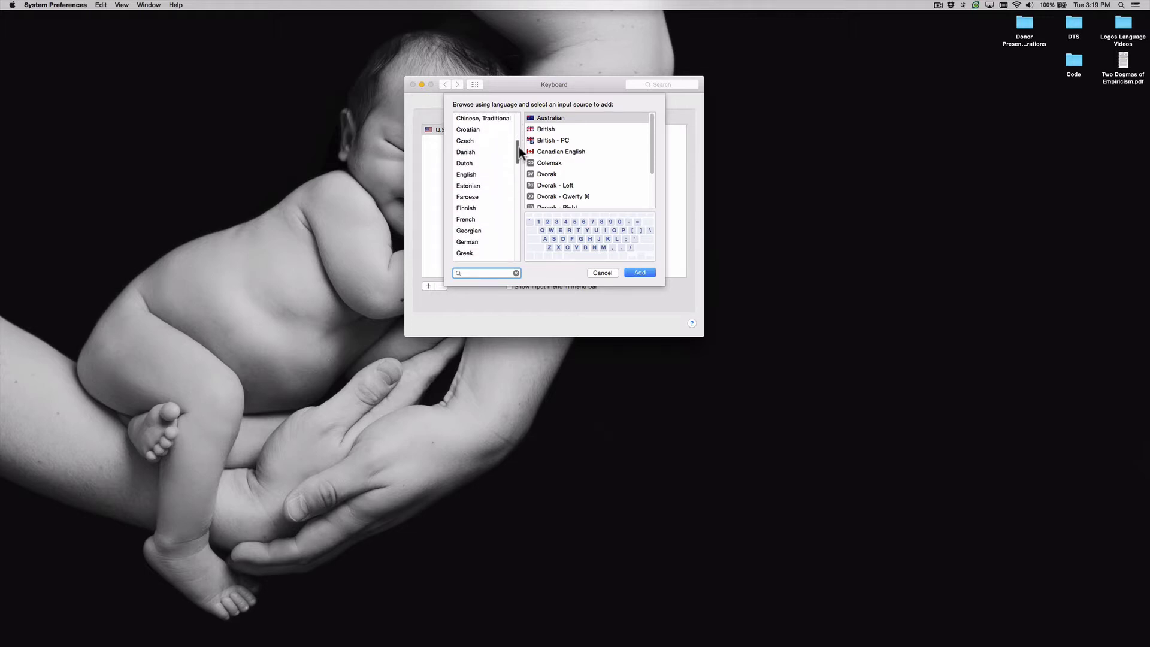
left_click(472, 237)
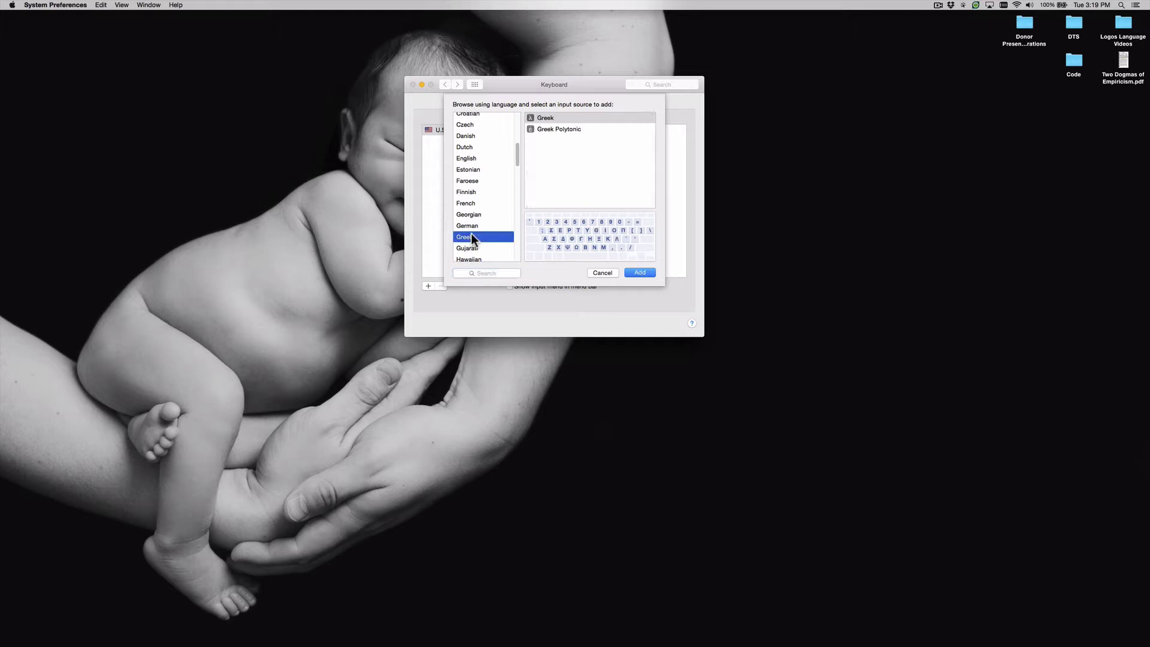
left_click(563, 129)
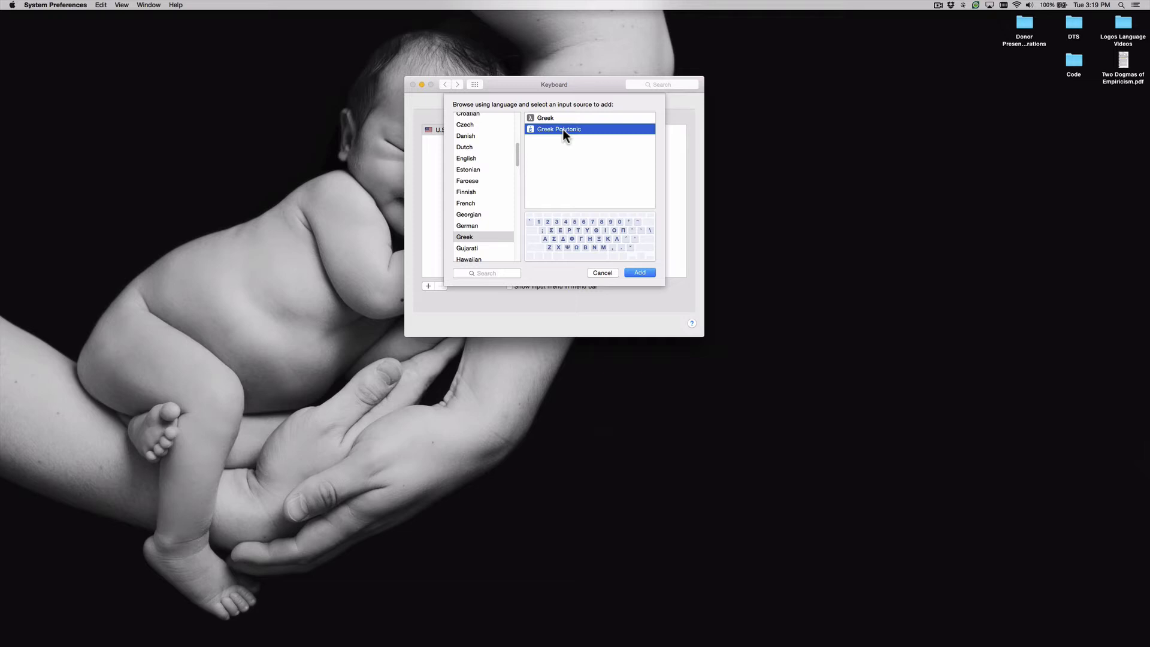
left_click(643, 275)
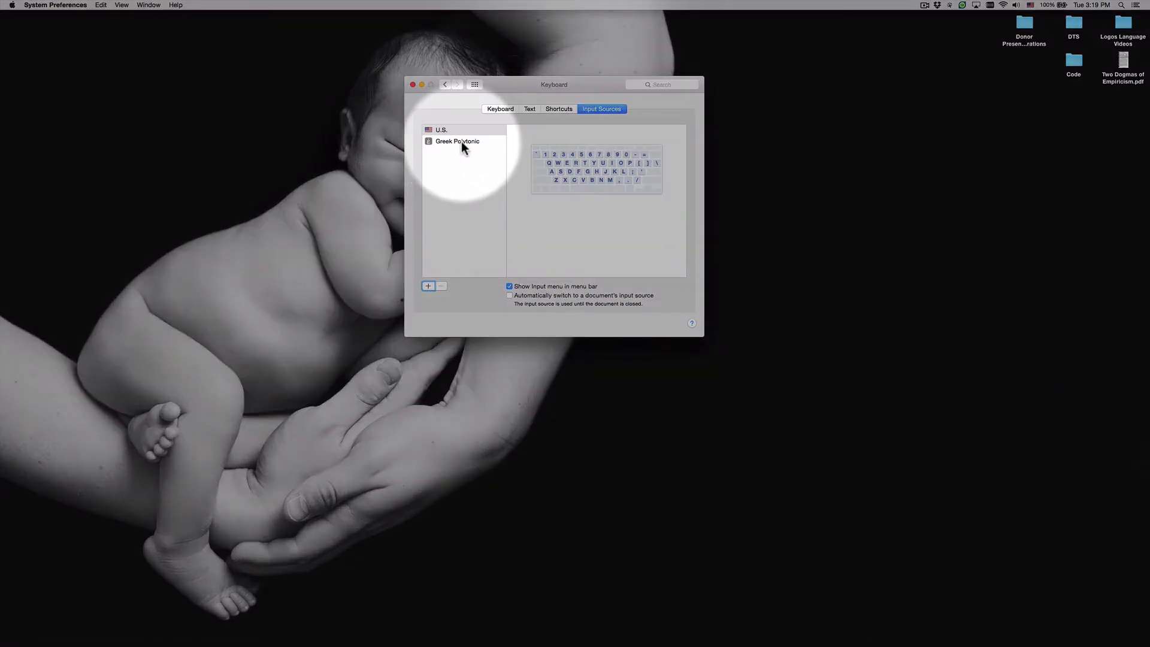
- Preview the Greek Polytonic layout and pick Greek Polytonic from the menu-bar input menu
left_click(461, 141)
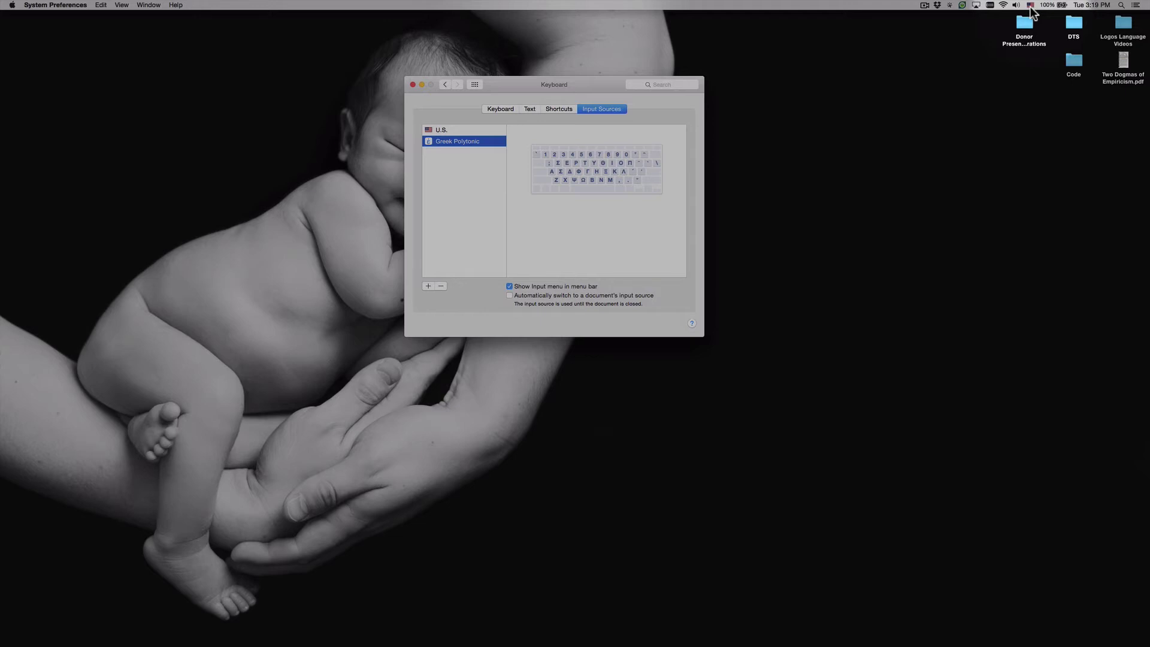
left_click(1031, 8)
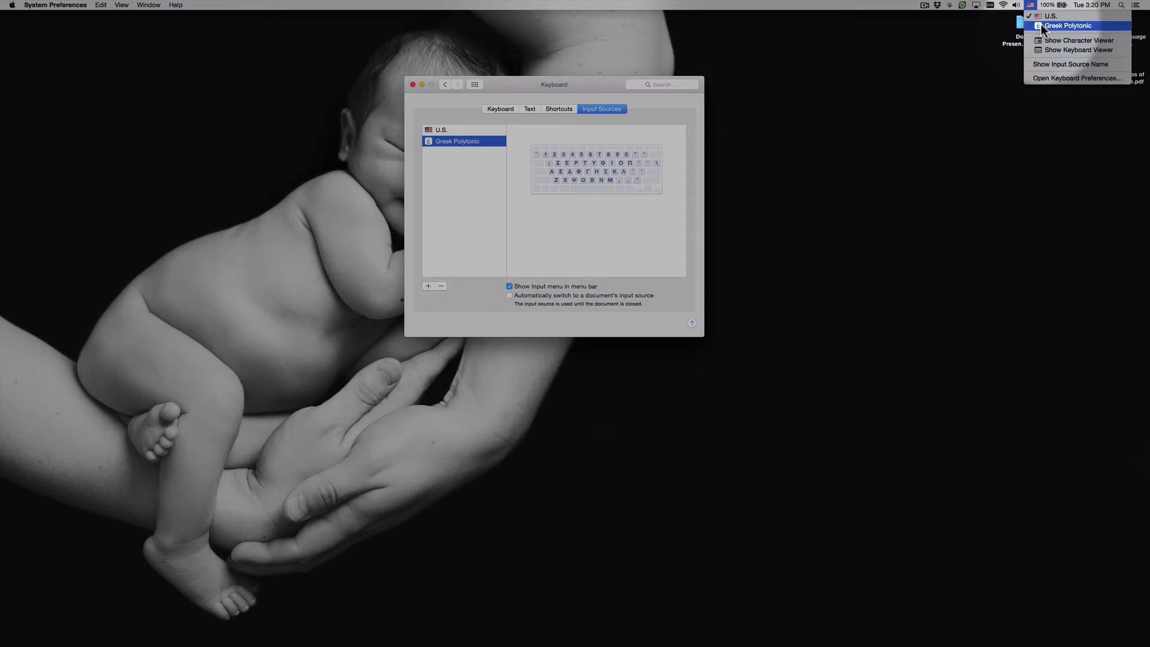
left_click(1066, 25)
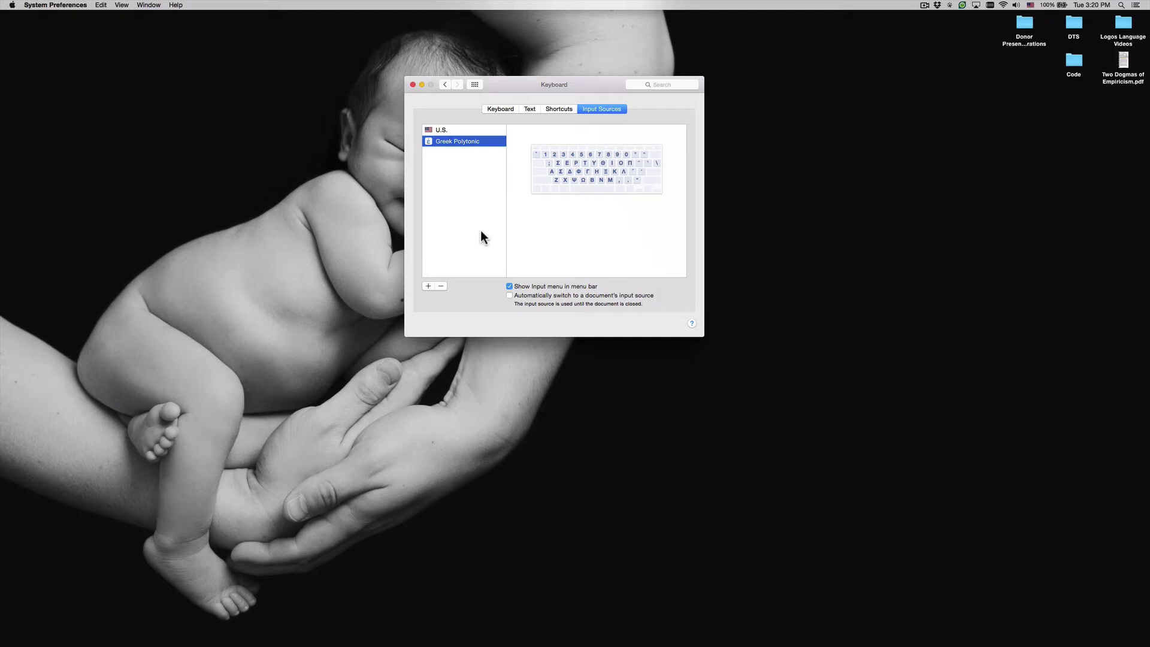
- Launch Chrome and load the Society of Biblical Literature website by typing 'sbl'
key("super+space")
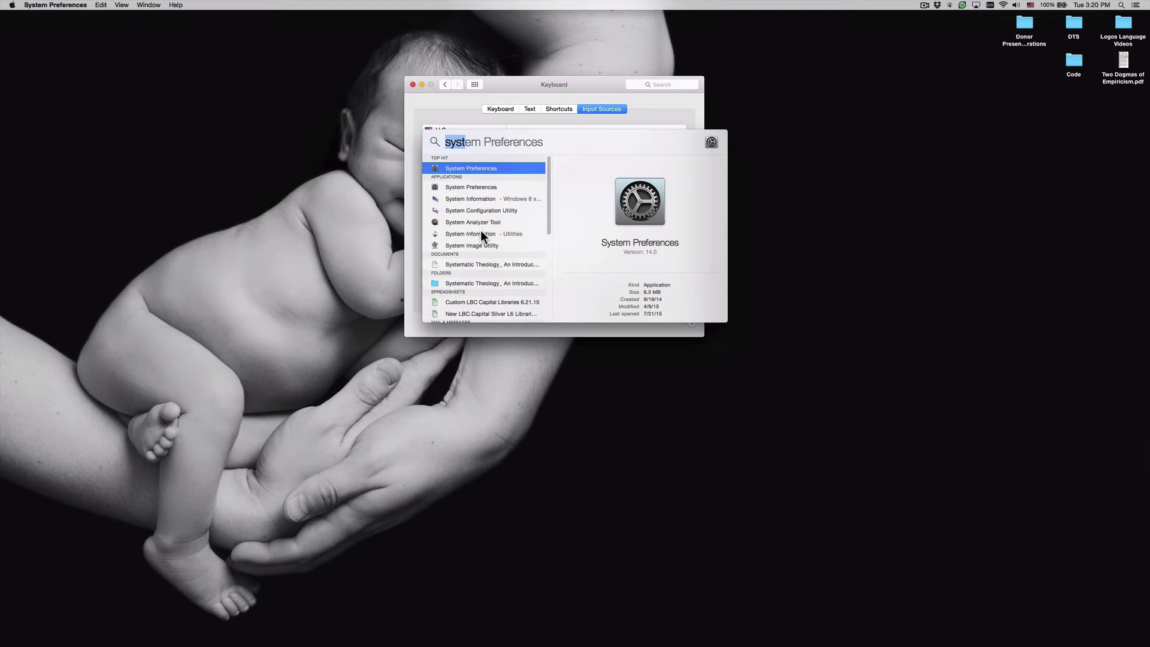
type("chrome")
key("Return")
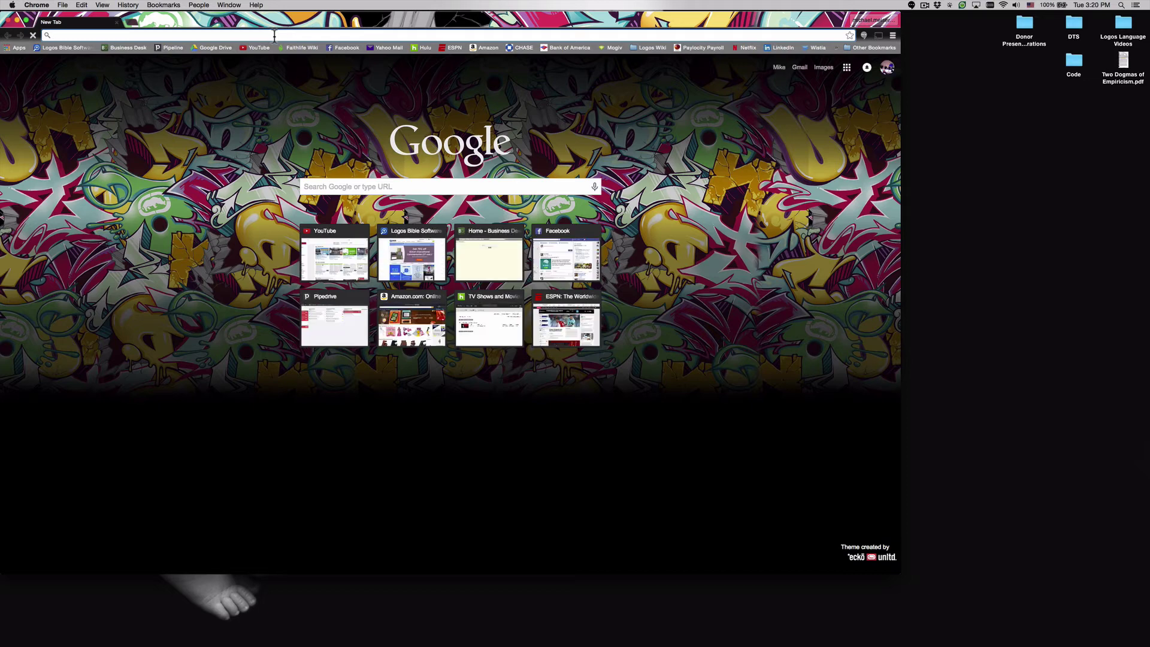
type("sbl-site.org")
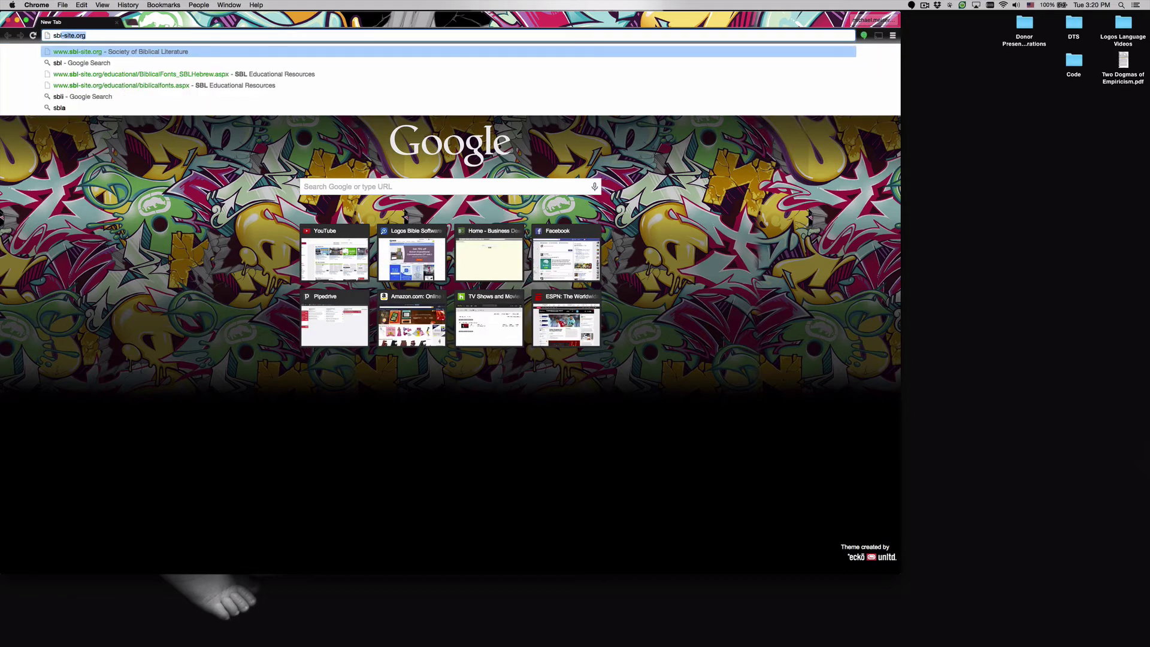
key("Return")
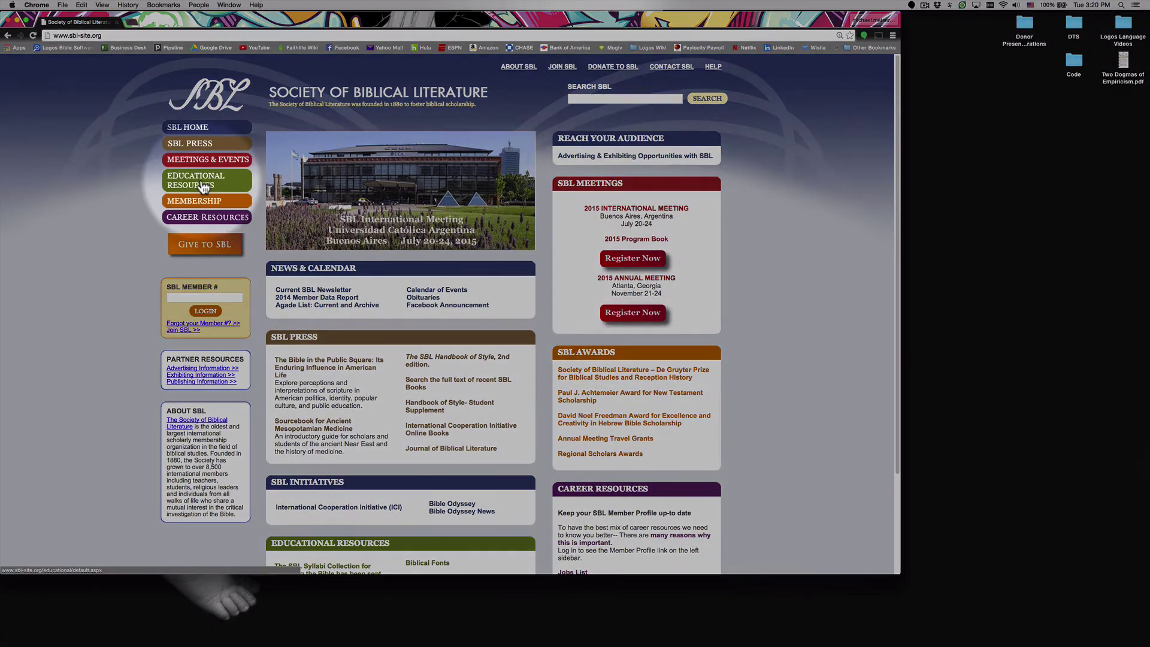
- Navigate through Educational Resources and Biblical Fonts to the SBL Hebrew Font page
left_click(203, 187)
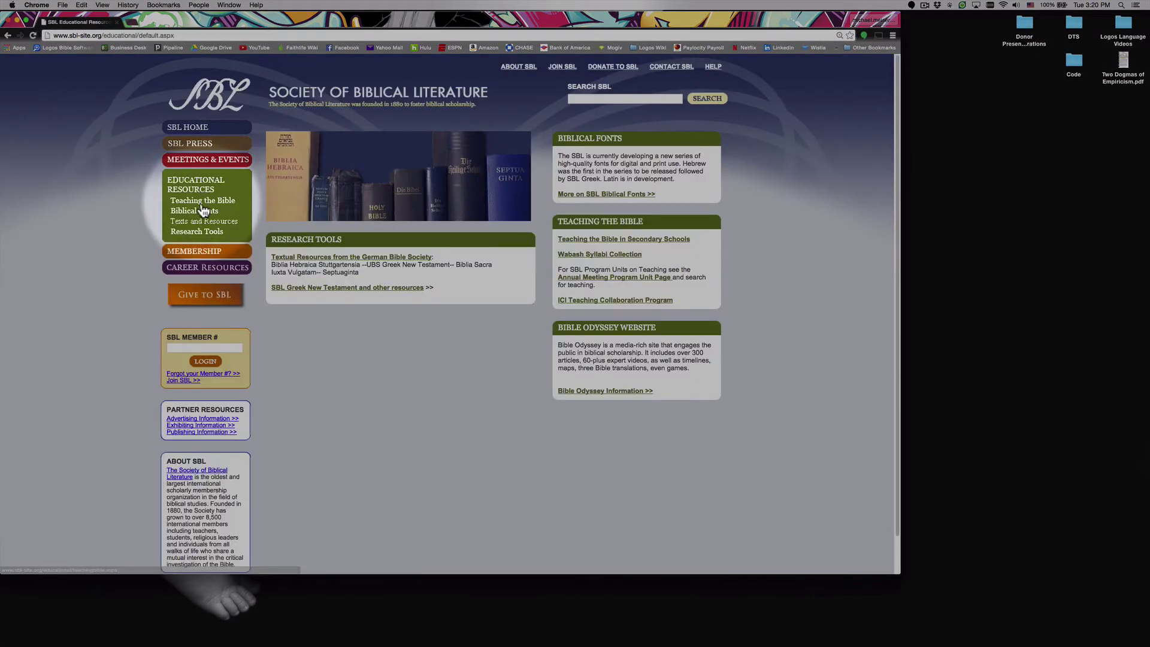
left_click(199, 213)
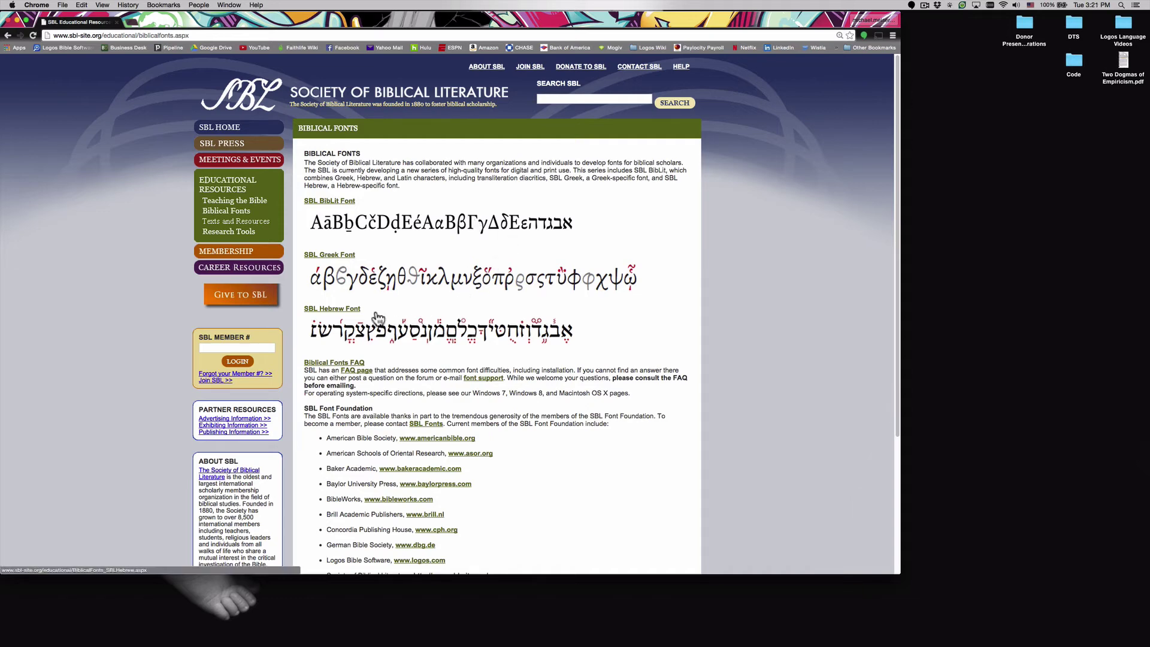
left_click(336, 314)
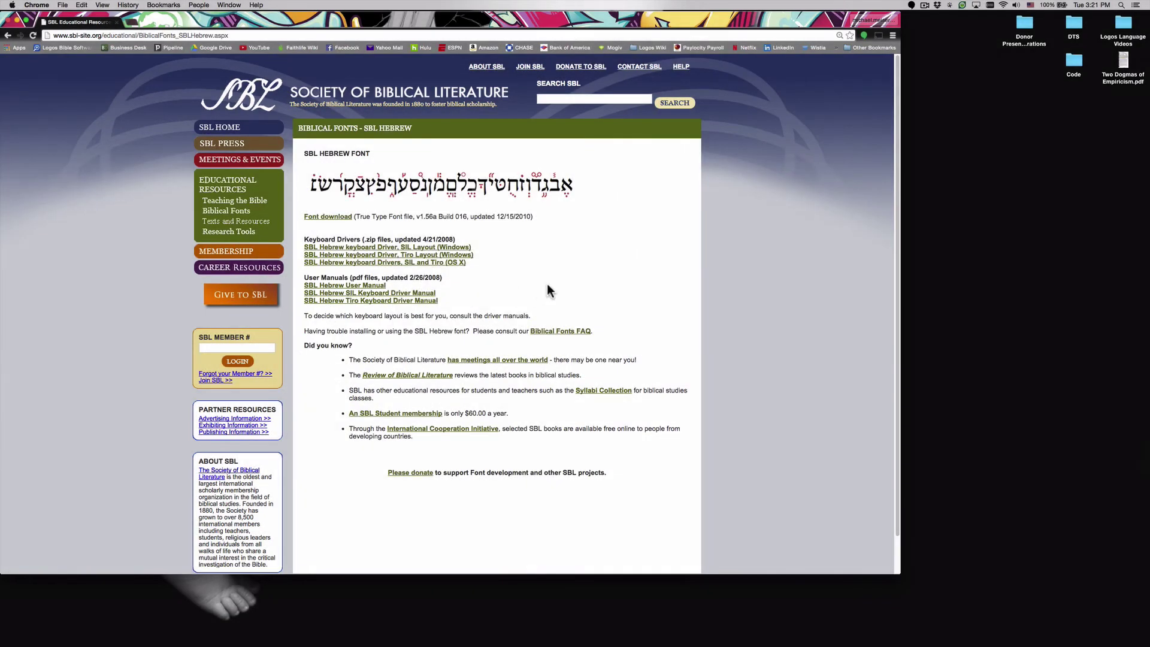
- Download the 'SBL Hebrew keyboard Drivers, SIL and Tiro (OS X)' zip and extract it
left_click(337, 239)
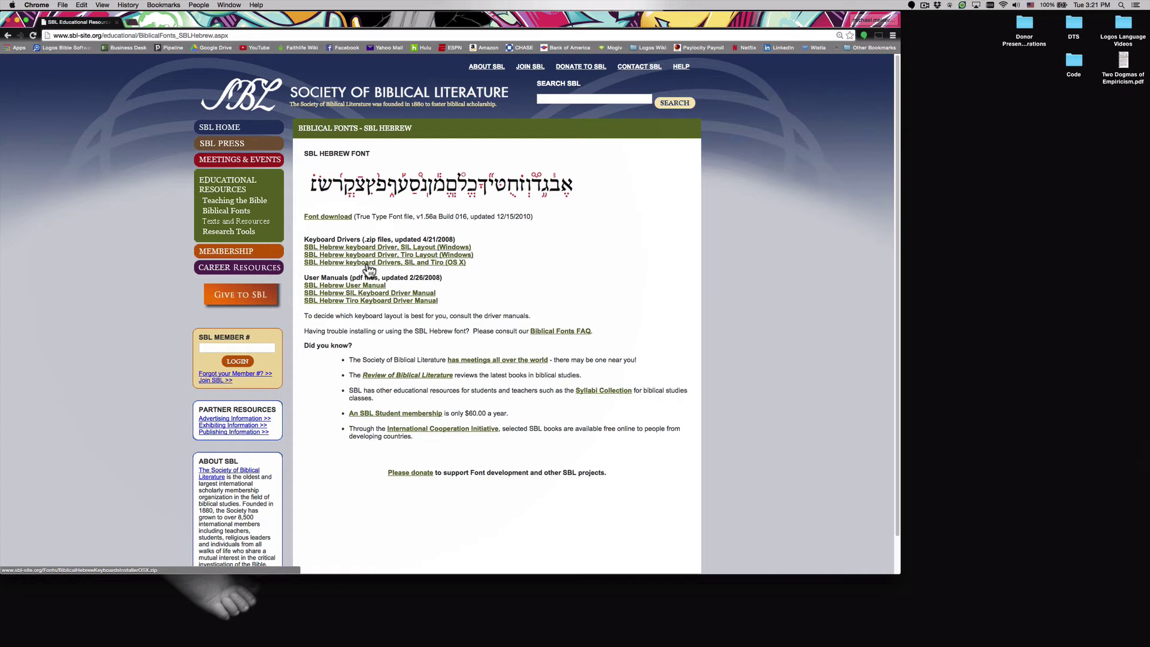
left_click(369, 266)
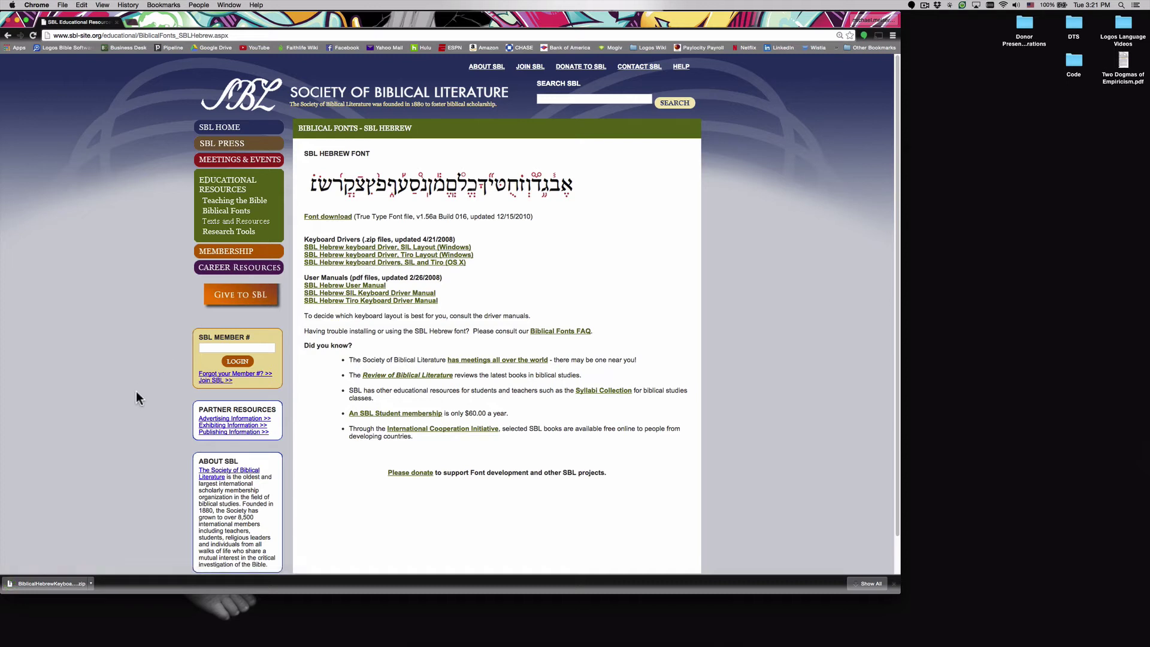
left_click(48, 580)
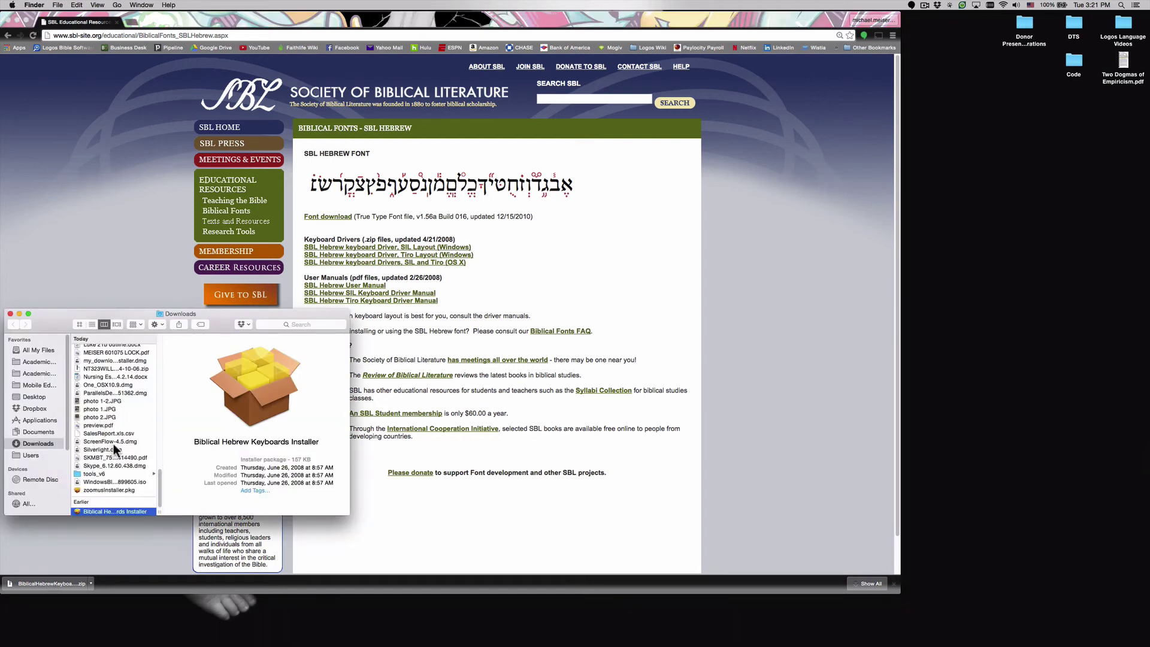
- Run the Biblical Hebrew Keyboards Installer, authorize with the account password, and close it when finished
double_click(118, 513)
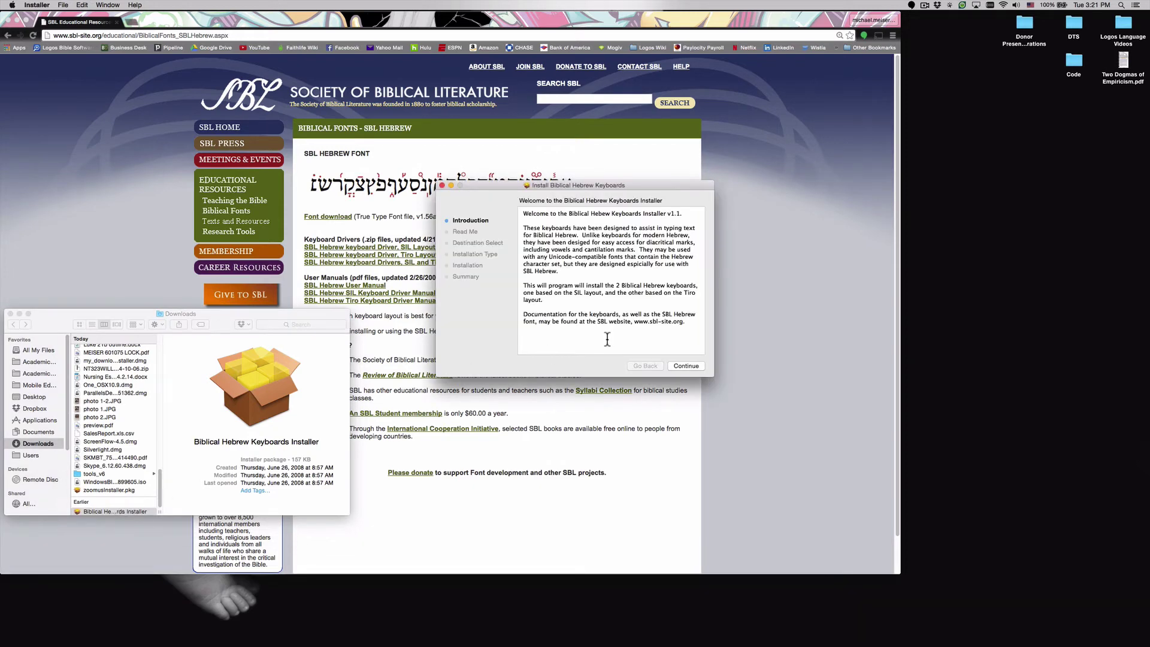
left_click(694, 366)
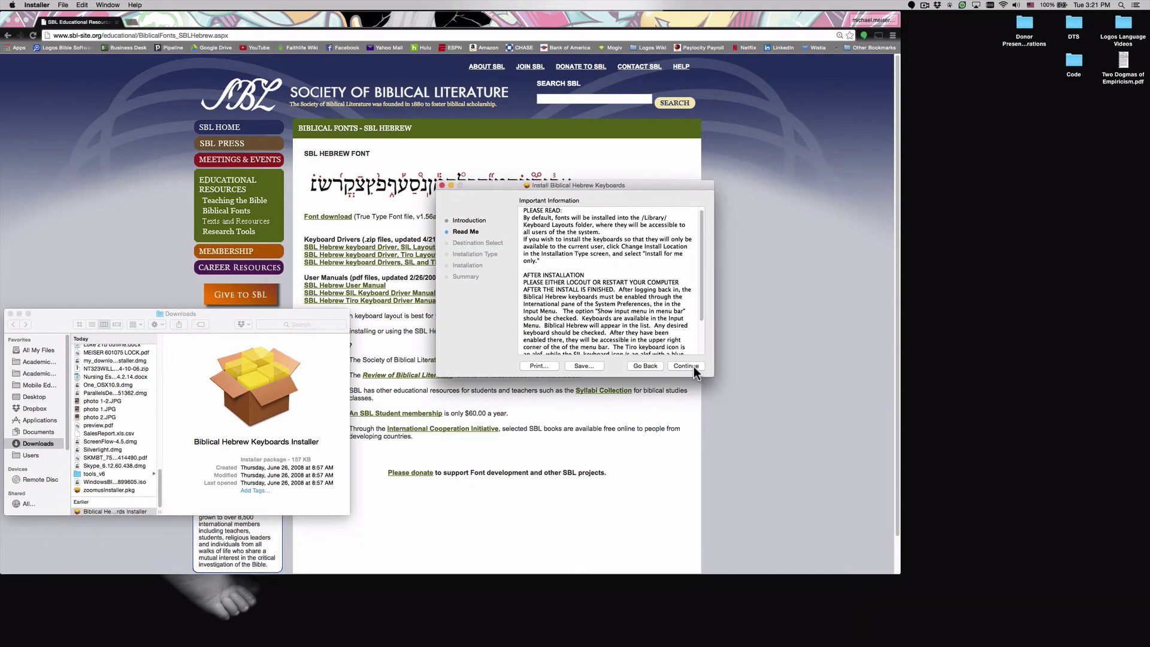
left_click(694, 367)
left_click(689, 366)
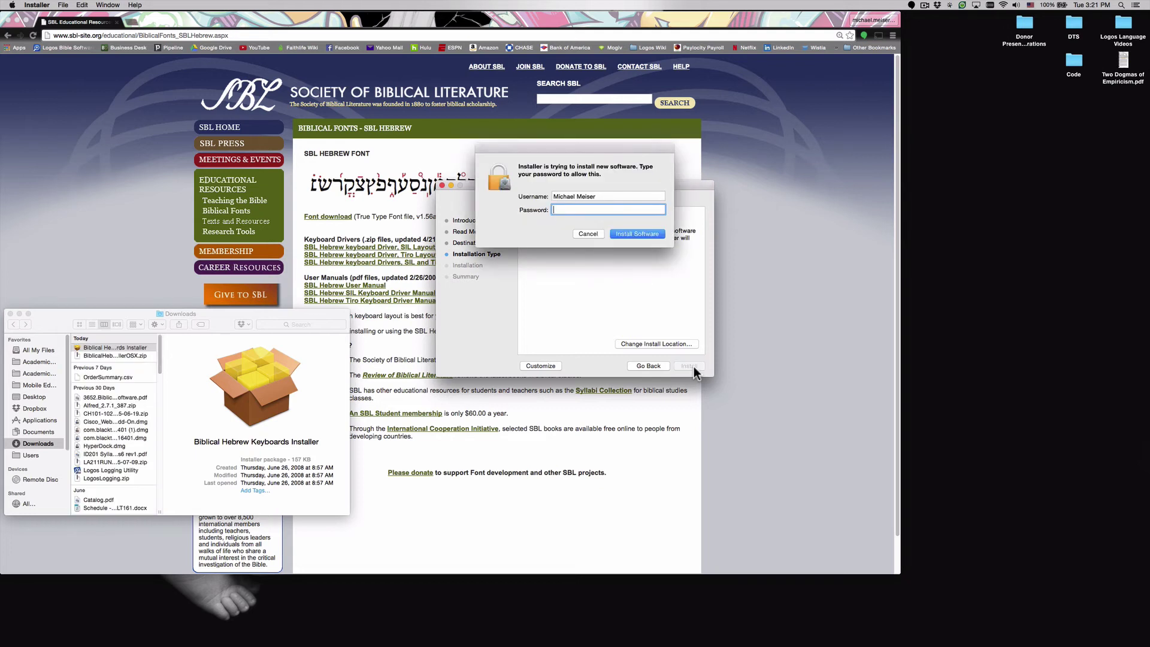
type("••••••••")
key("Return")
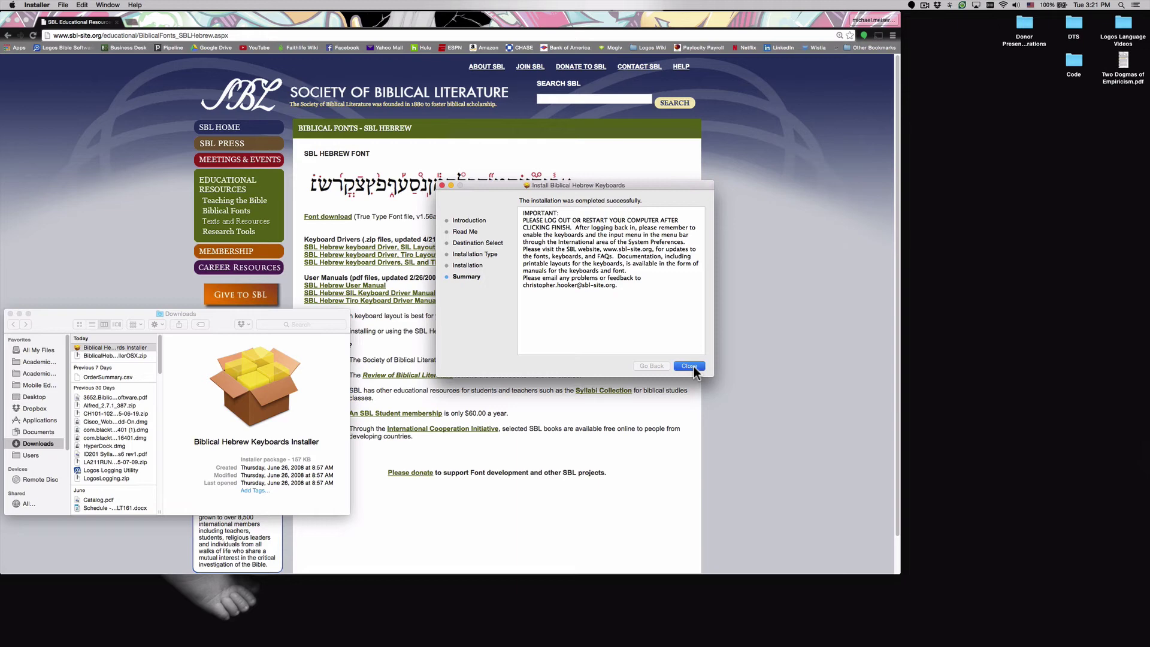
left_click(690, 367)
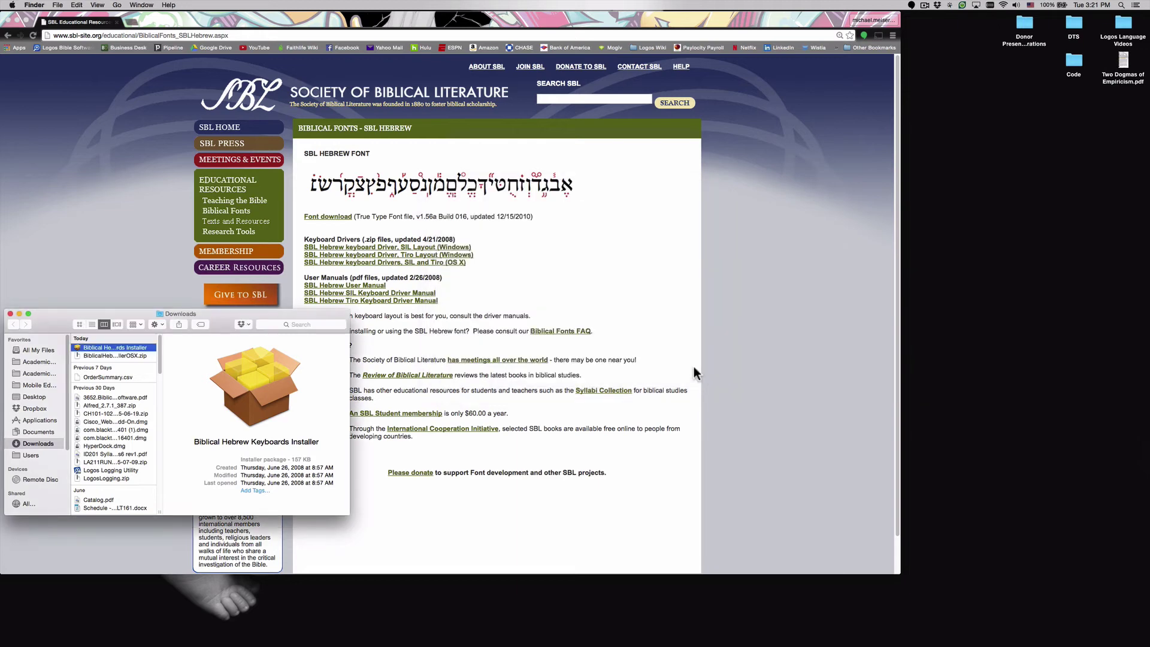
- Return to Input Sources, add Biblical Hebrew - SIL from Others, and preview its Hebrew layout
key("super+Tab")
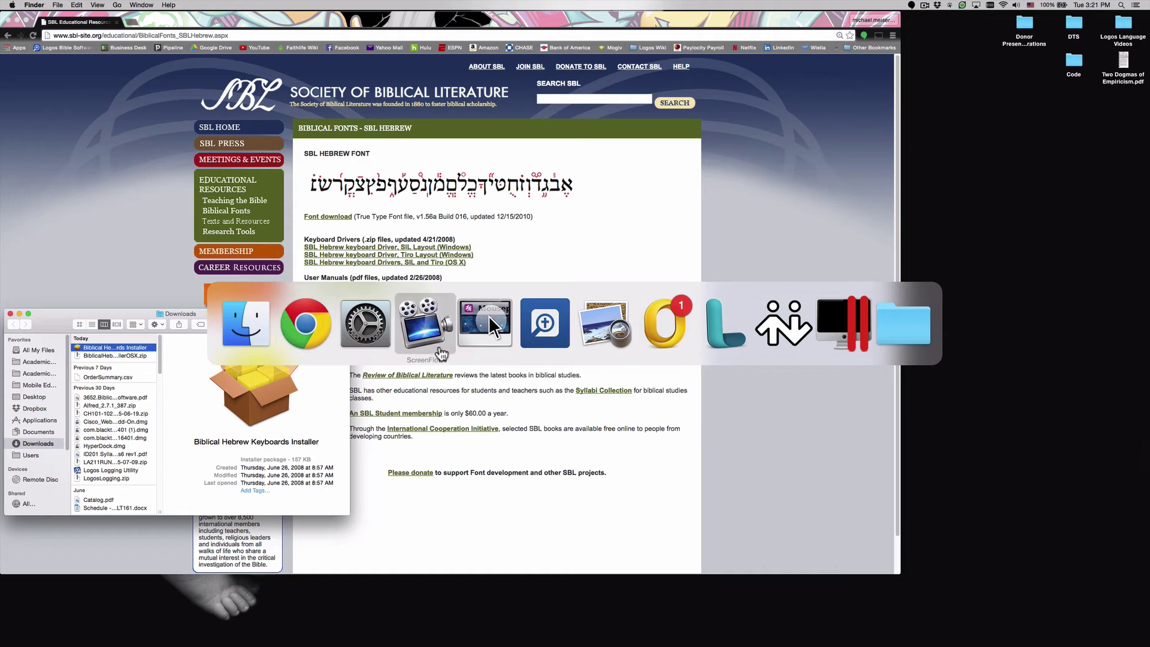
left_click(381, 350)
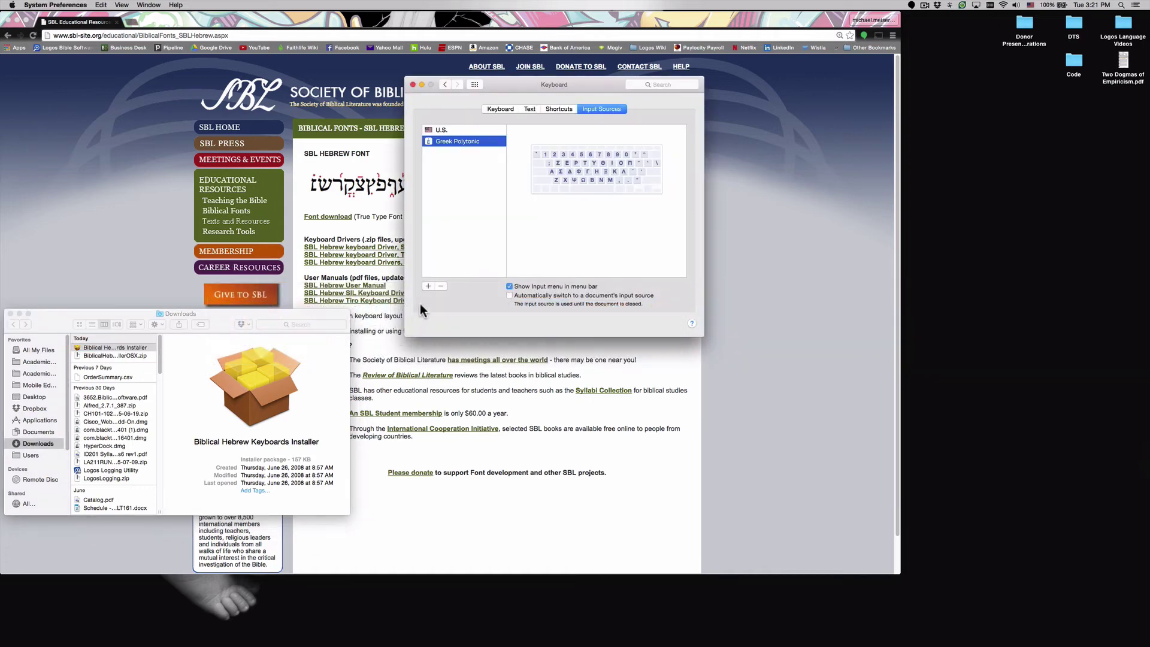
left_click(428, 286)
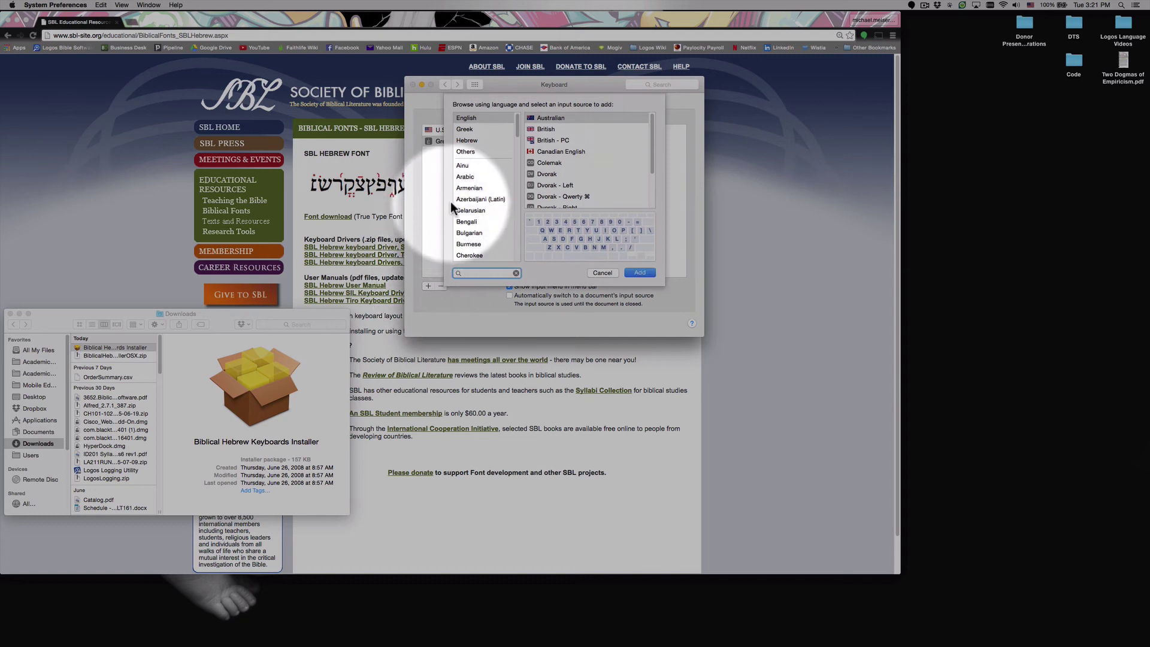
left_click(471, 154)
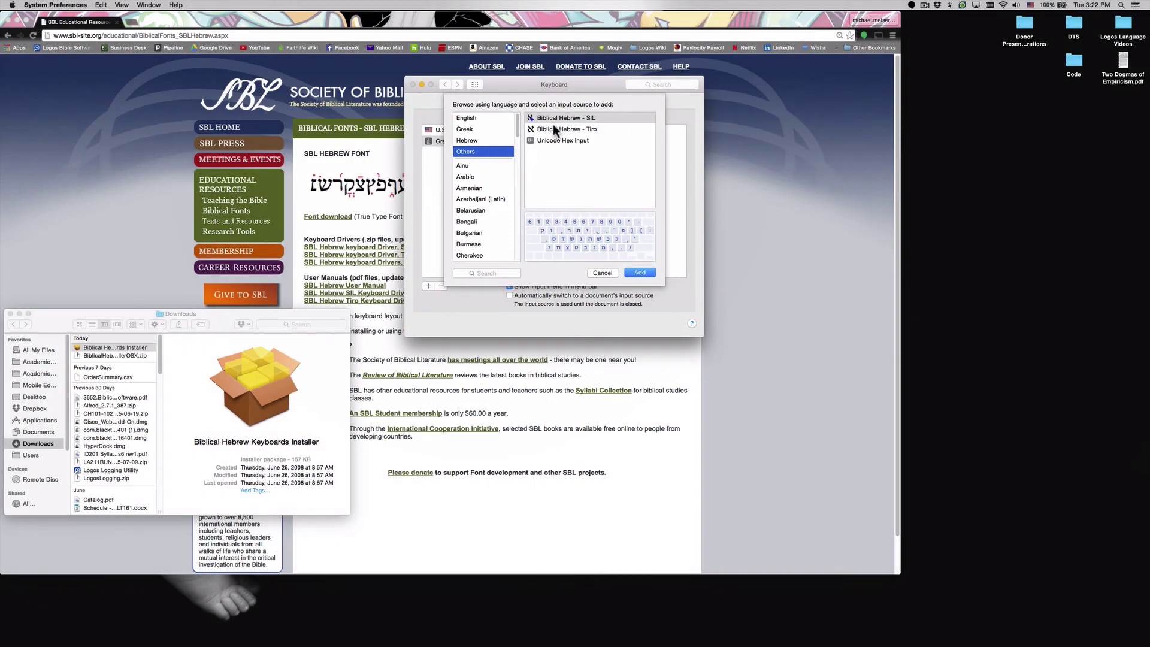
left_click(561, 119)
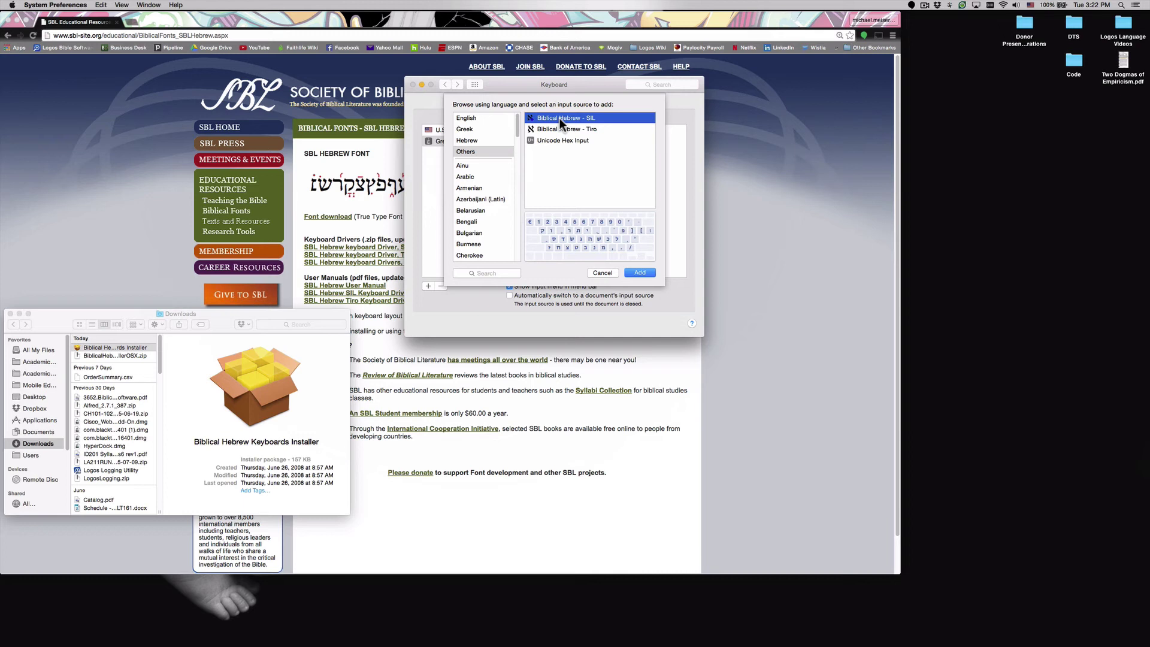
left_click(640, 273)
left_click(487, 154)
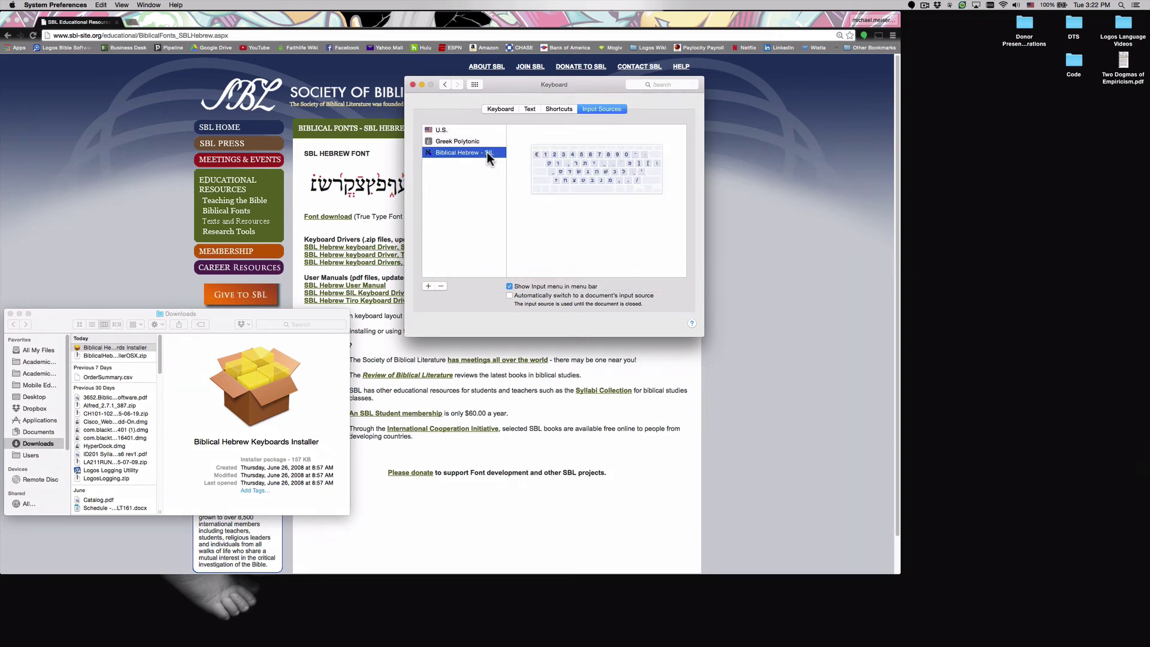
- Close the settings and Downloads windows, then open the Keyboard Viewer and move it over the desktop
left_click(412, 84)
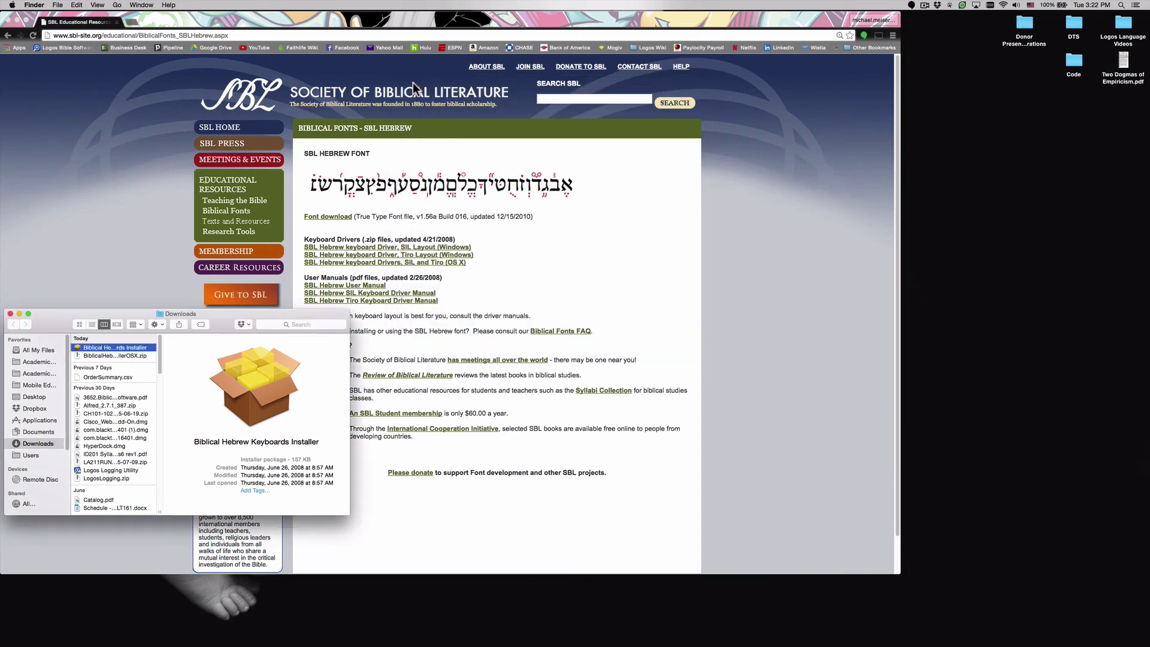
left_click(10, 314)
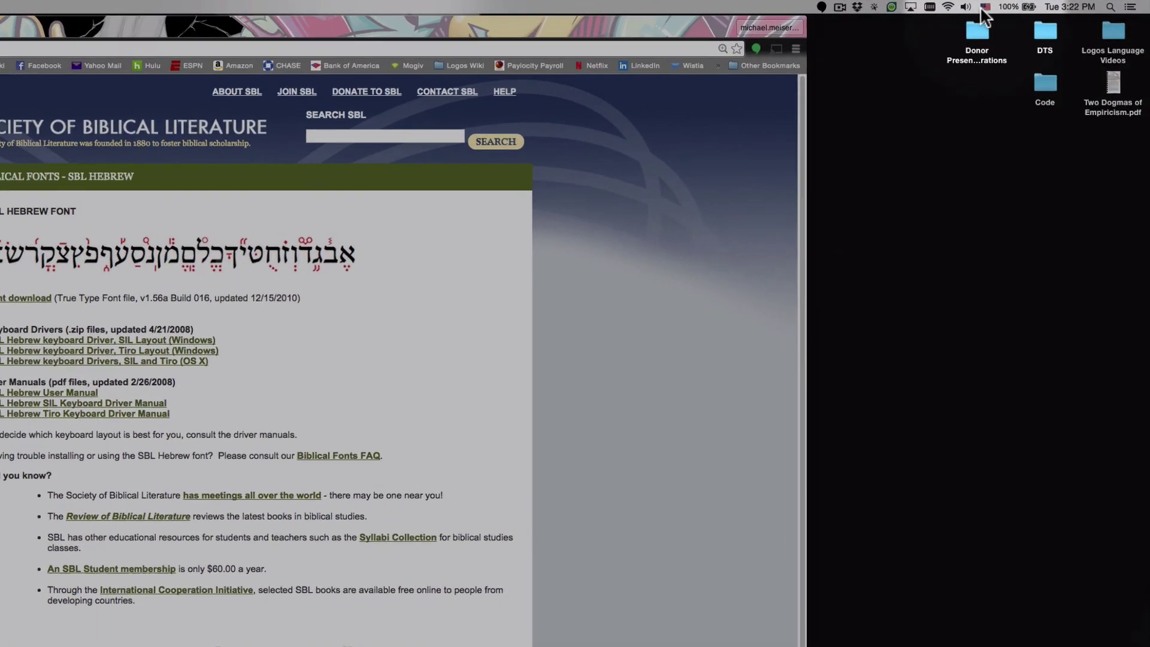
left_click(973, 7)
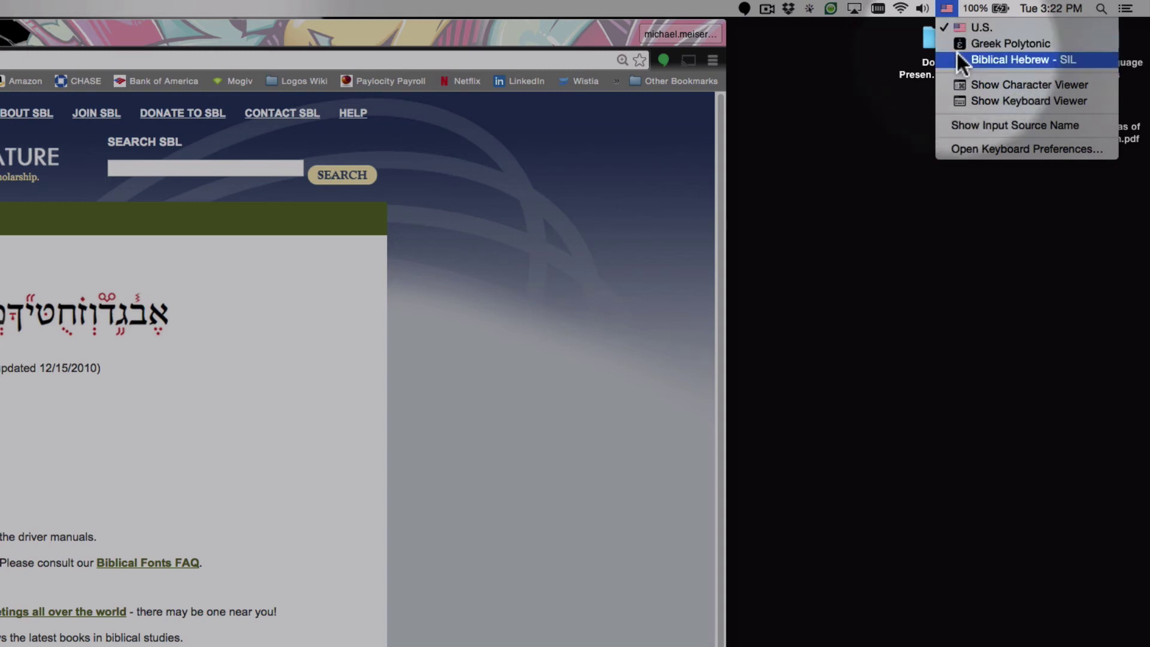
left_click(987, 104)
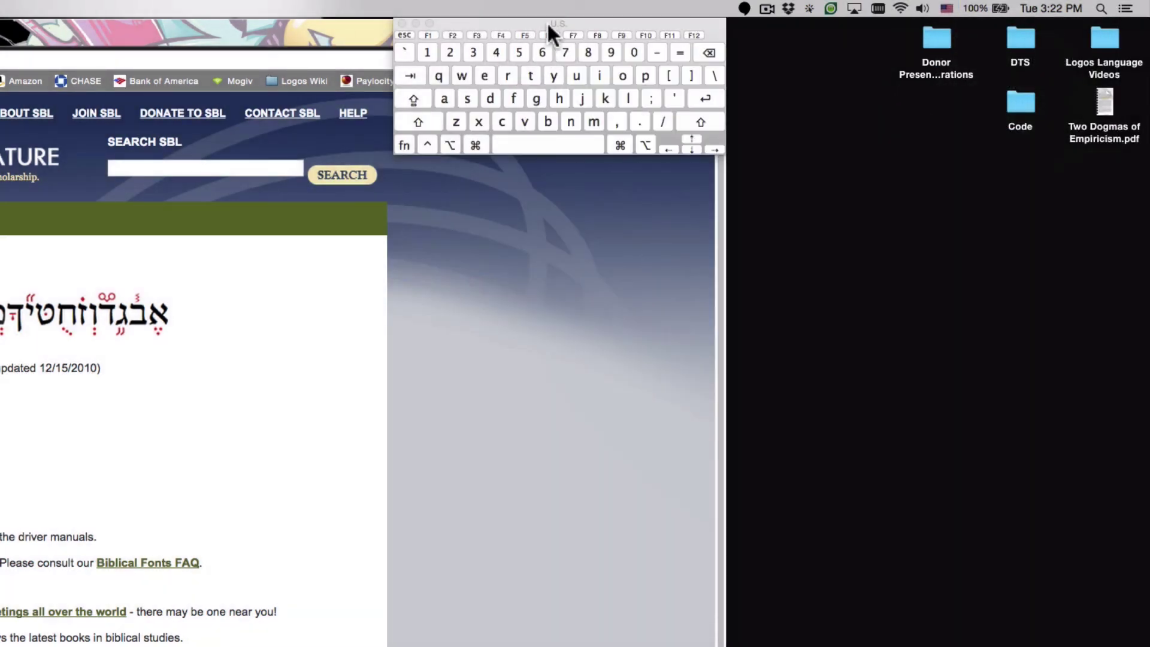
left_click_drag(548, 22, 927, 53)
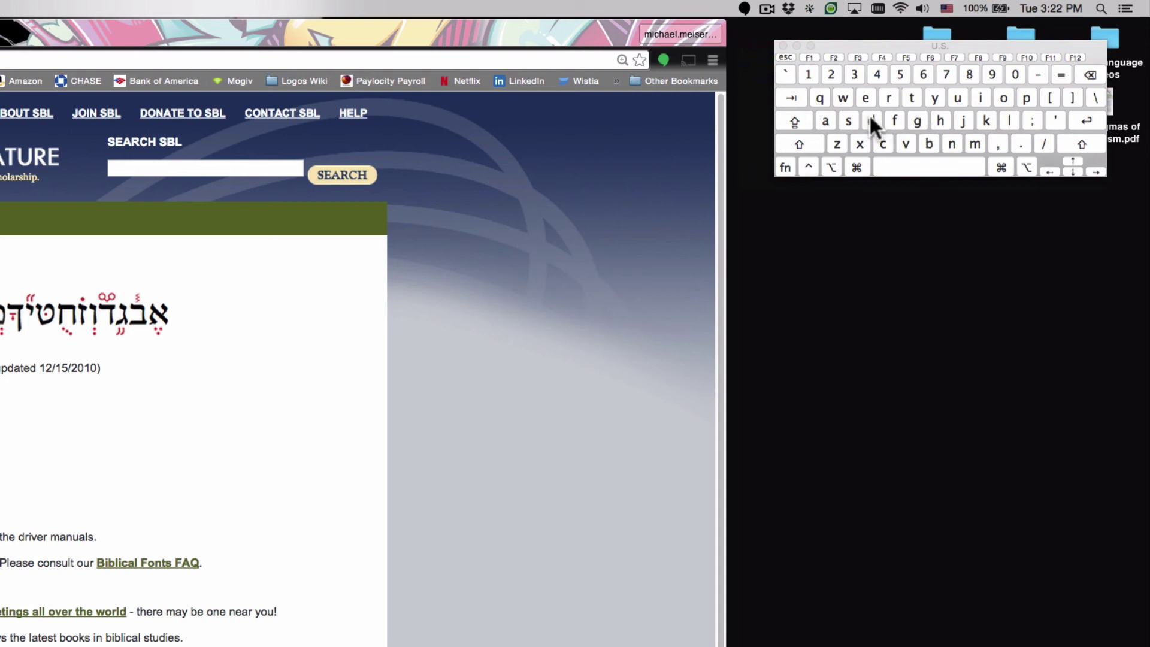
left_click(946, 10)
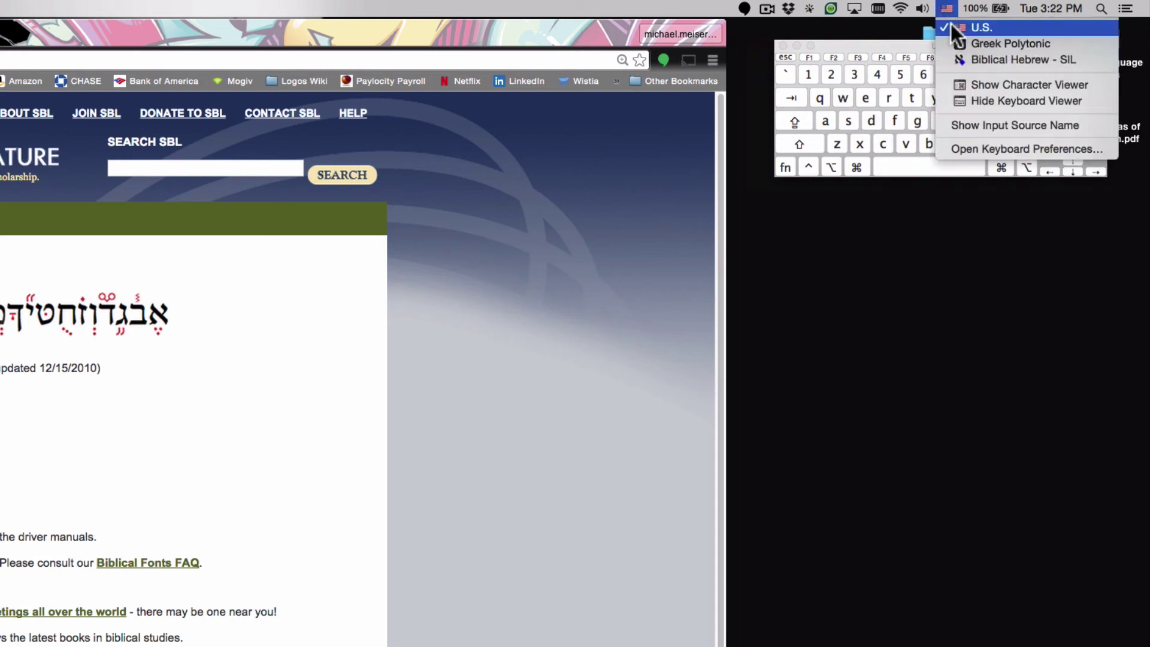
- Switch to Biblical Hebrew - SIL and view its shifted and plain Hebrew characters full-size
left_click(961, 60)
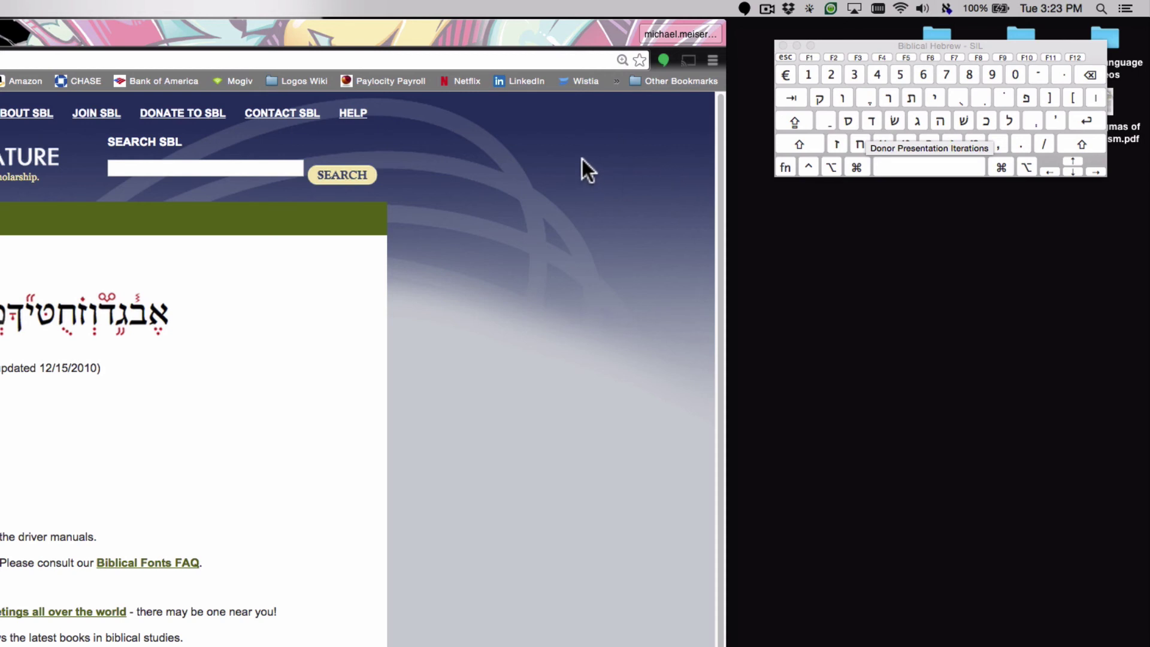
left_click(707, 153)
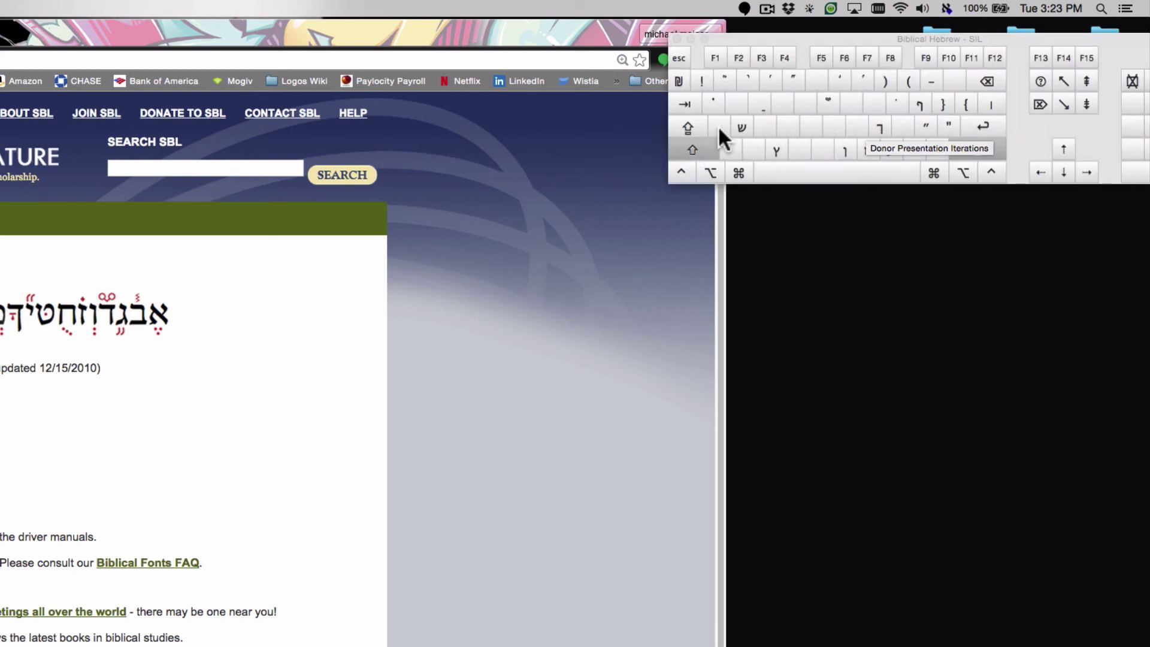
left_click(758, 123)
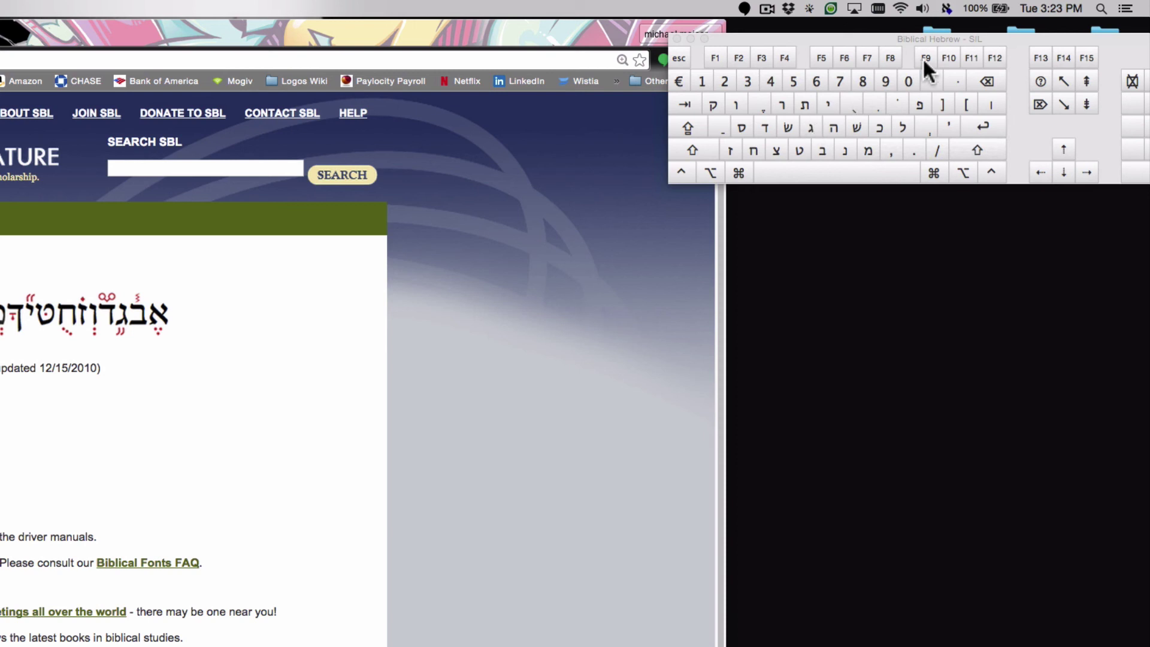
- Switch the input source to Greek Polytonic and preview its uppercase characters with Shift
left_click(947, 9)
left_click(961, 43)
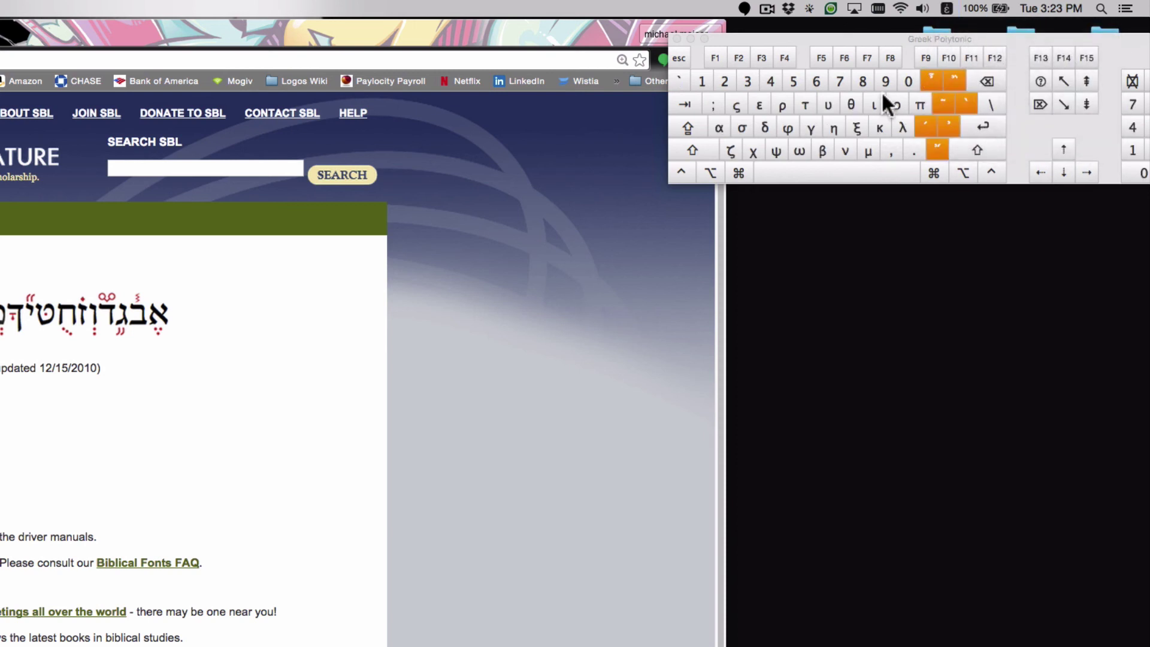
key("shift")
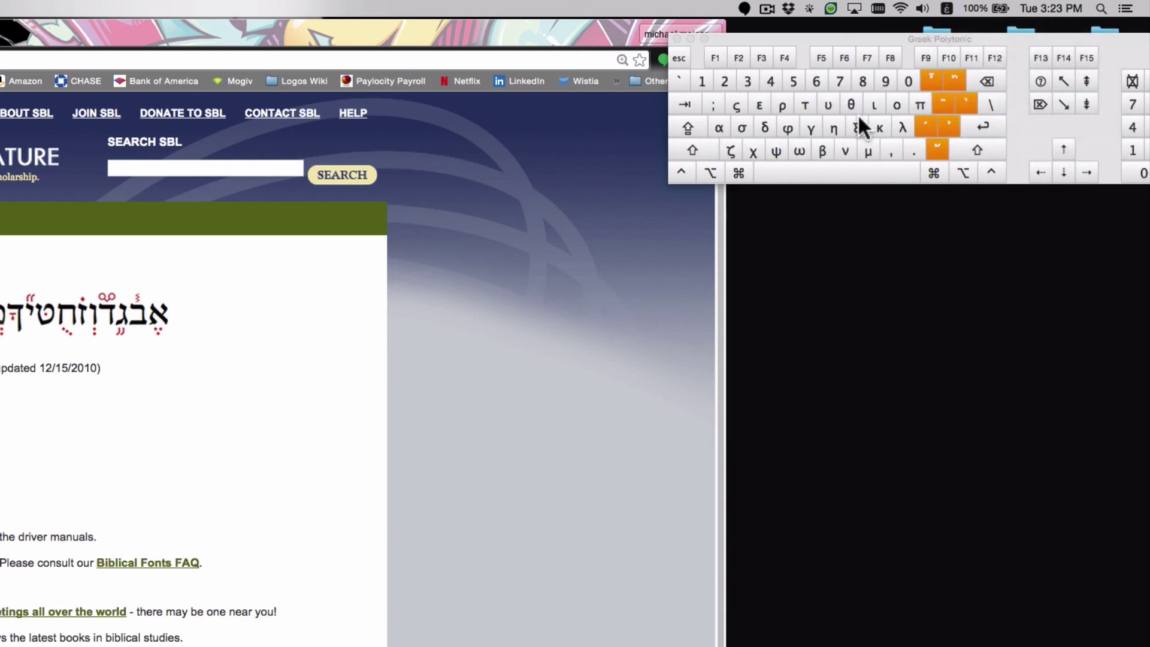